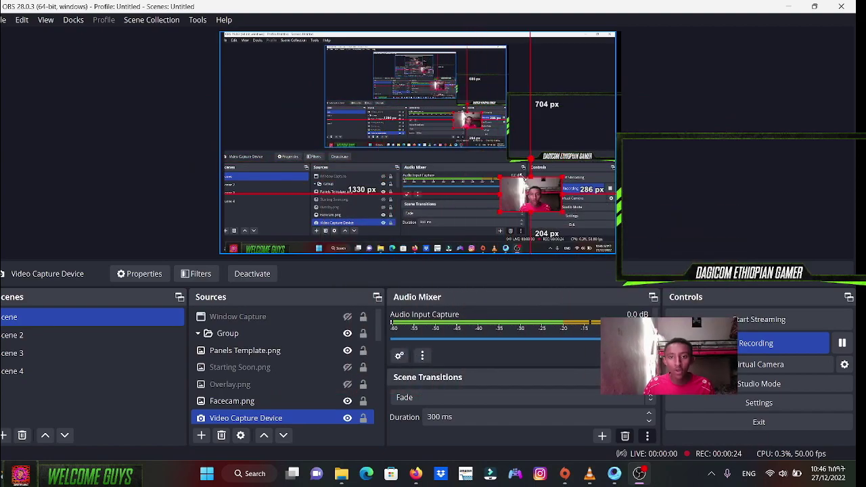
- Drag the webcam capture source into the upper-right facecam frame of the OBS scene
{"action": "left_click_drag", "start_coordinate": [524, 179], "coordinate": [563, 135]}
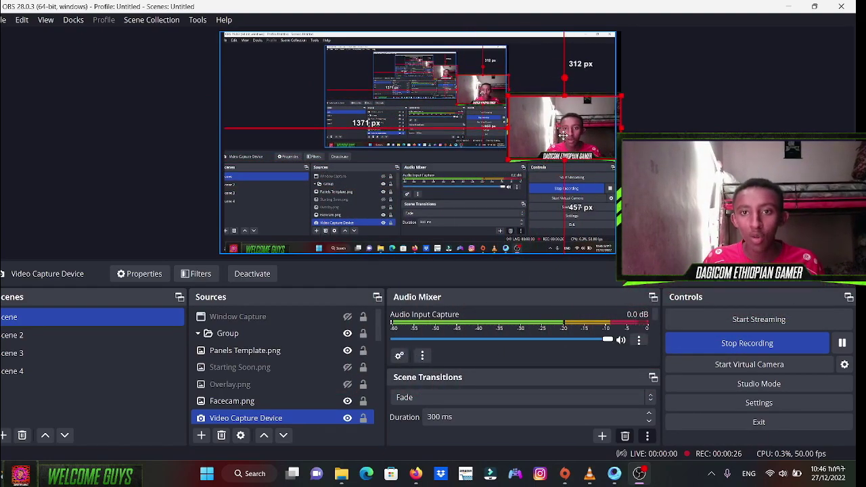
- Minimise OBS Studio to reveal the desktop for launching GameLoop
{"action": "left_click", "coordinate": [788, 7]}
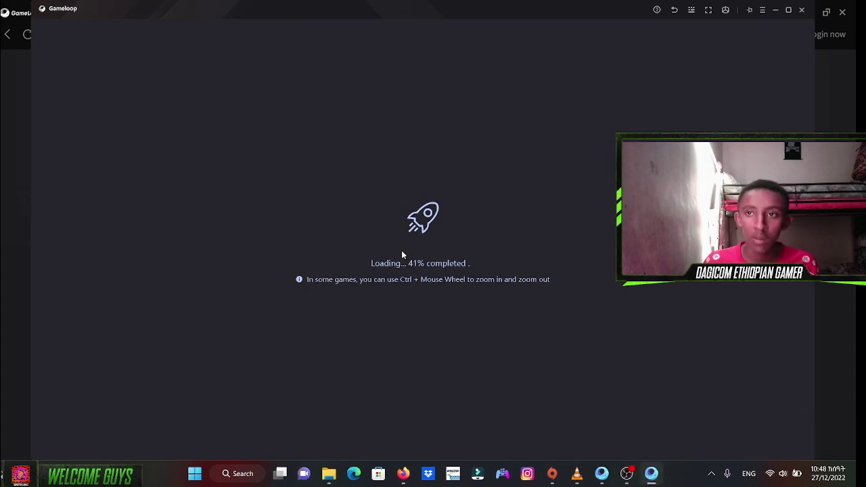
- Minimise the loading emulator window and return to the launcher's Home page
{"action": "left_click", "coordinate": [776, 11]}
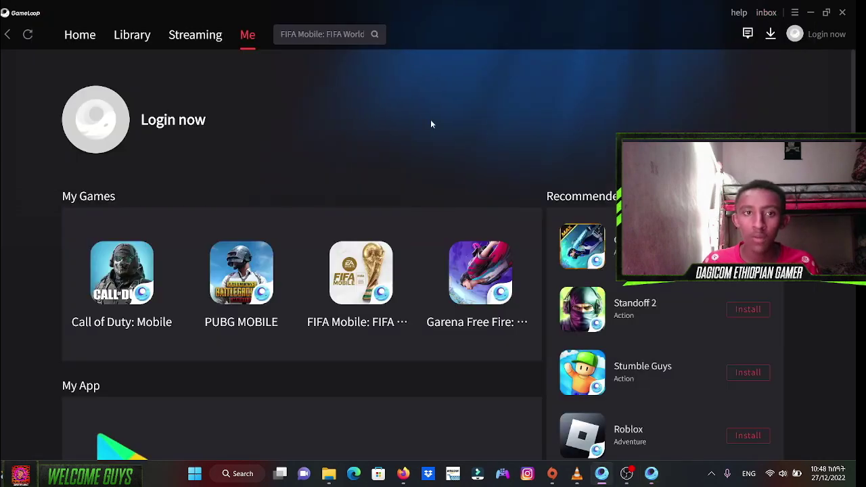
{"action": "left_click", "coordinate": [80, 35]}
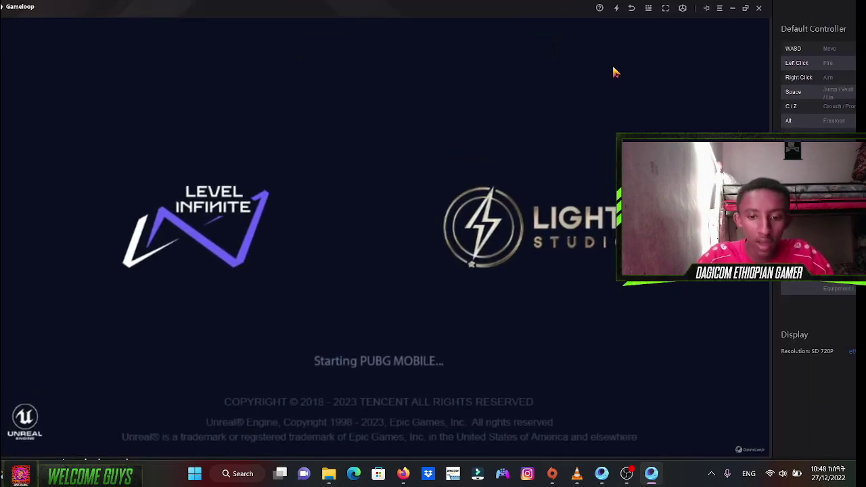
- Toggle the emulator's full screen on and off, then open GameLoop Settings from the main menu
{"action": "key", "text": "F11"}
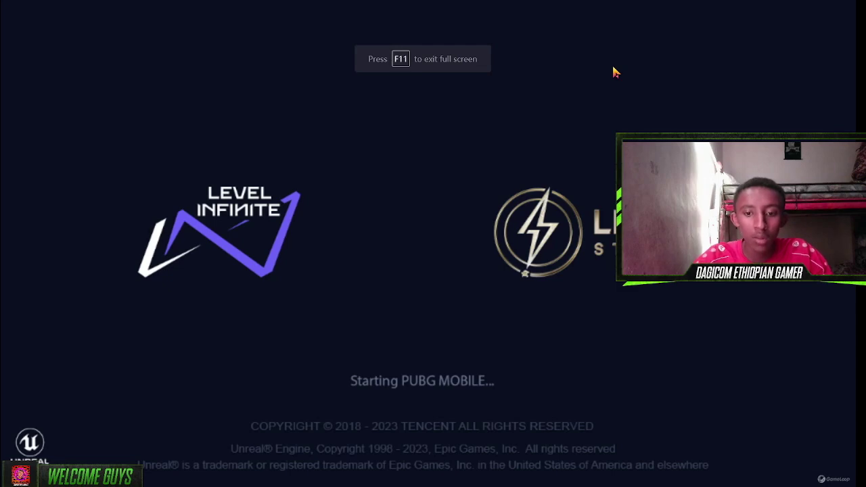
{"action": "key", "text": "F11"}
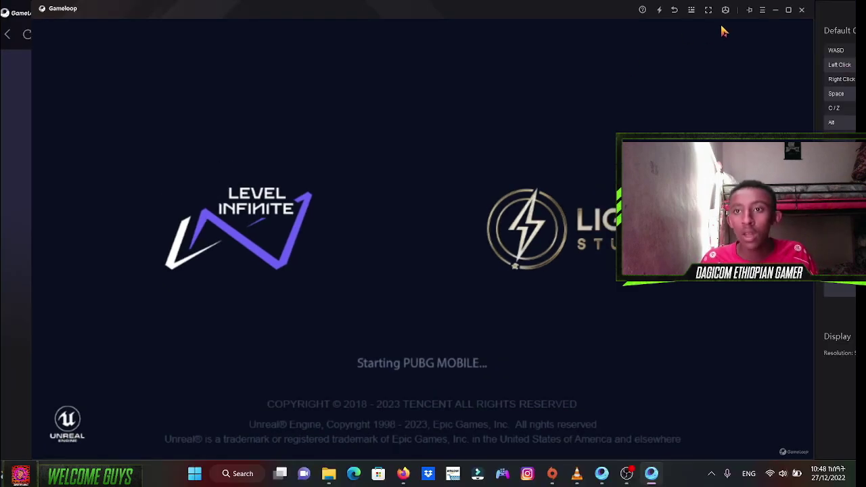
{"action": "left_click", "coordinate": [762, 10]}
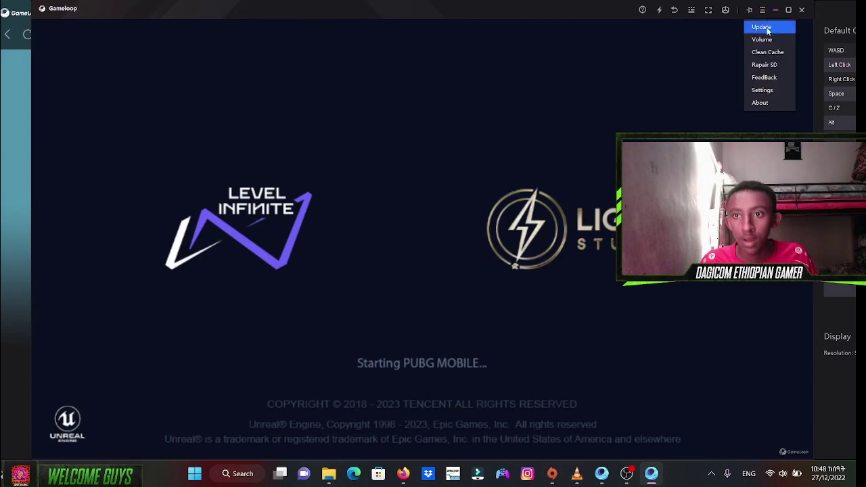
{"action": "left_click", "coordinate": [763, 90]}
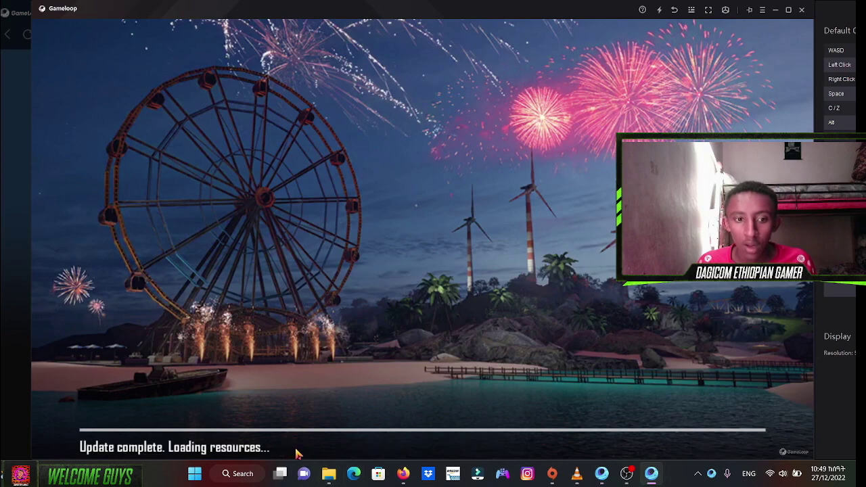
- Switch back to the launcher and lower the system volume in Windows quick settings
{"action": "key", "text": "alt+Tab"}
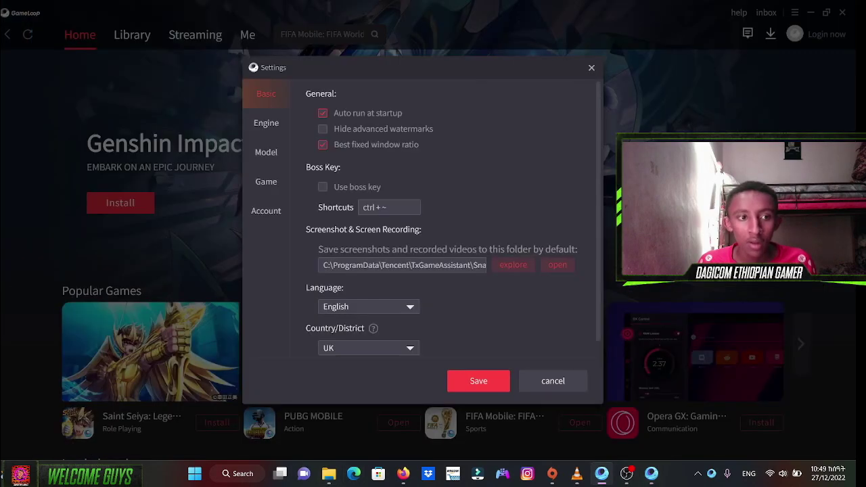
{"action": "scroll", "coordinate": [343, 274], "scroll_direction": "down", "scroll_amount": 1}
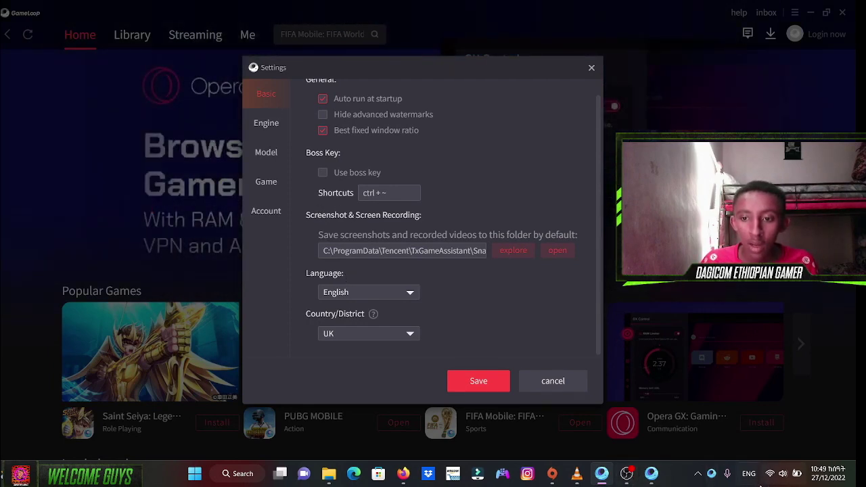
{"action": "left_click", "coordinate": [783, 473]}
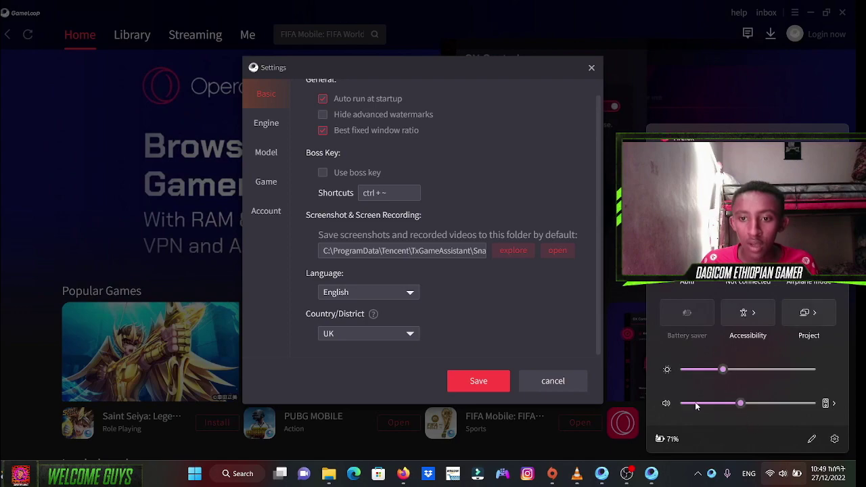
{"action": "left_click", "coordinate": [694, 403]}
{"action": "left_click", "coordinate": [652, 474]}
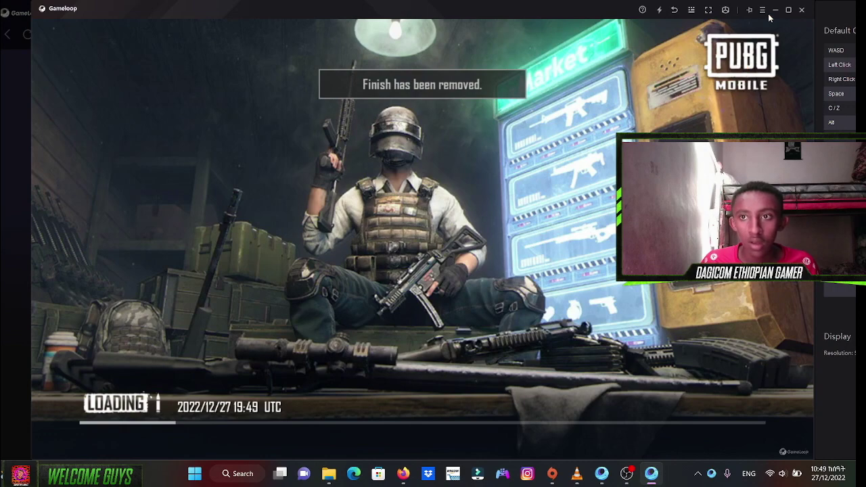
- Minimise the PUBG window and show the Engine section of GameLoop Settings
{"action": "left_click", "coordinate": [775, 9]}
{"action": "left_click", "coordinate": [276, 127]}
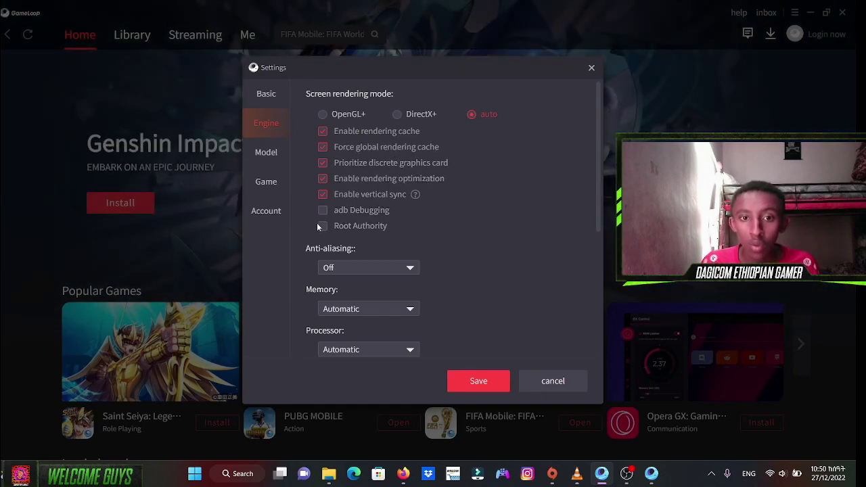
{"action": "left_click", "coordinate": [390, 269]}
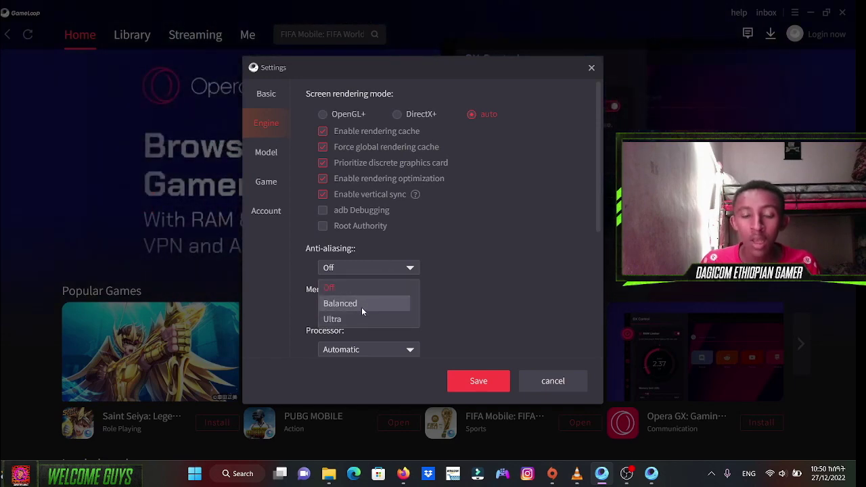
{"action": "left_click", "coordinate": [378, 245]}
{"action": "left_click", "coordinate": [372, 269]}
{"action": "left_click", "coordinate": [438, 303]}
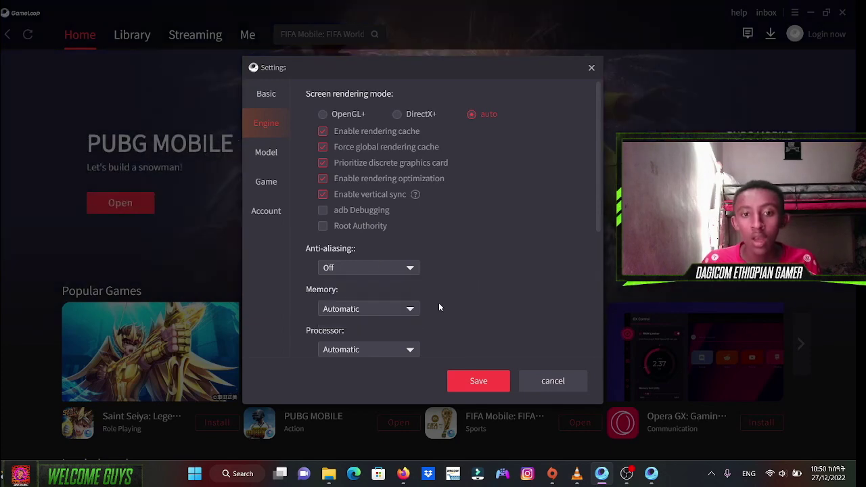
{"action": "left_click", "coordinate": [346, 269]}
{"action": "left_click", "coordinate": [398, 324]}
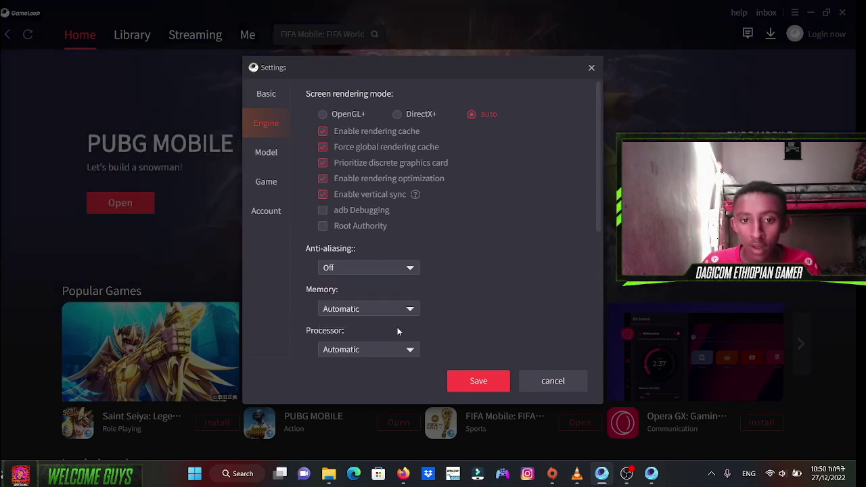
{"action": "left_click", "coordinate": [405, 311]}
{"action": "scroll", "coordinate": [385, 343], "scroll_direction": "down", "scroll_amount": 4}
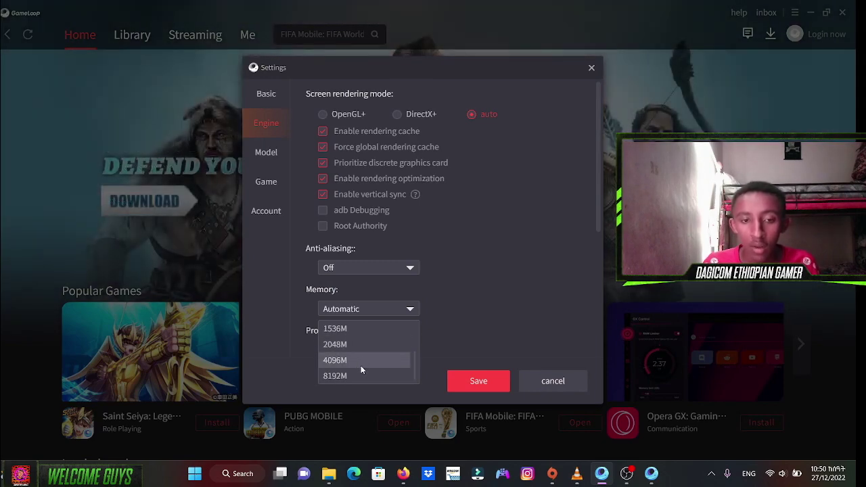
{"action": "scroll", "coordinate": [361, 365], "scroll_direction": "up", "scroll_amount": 4}
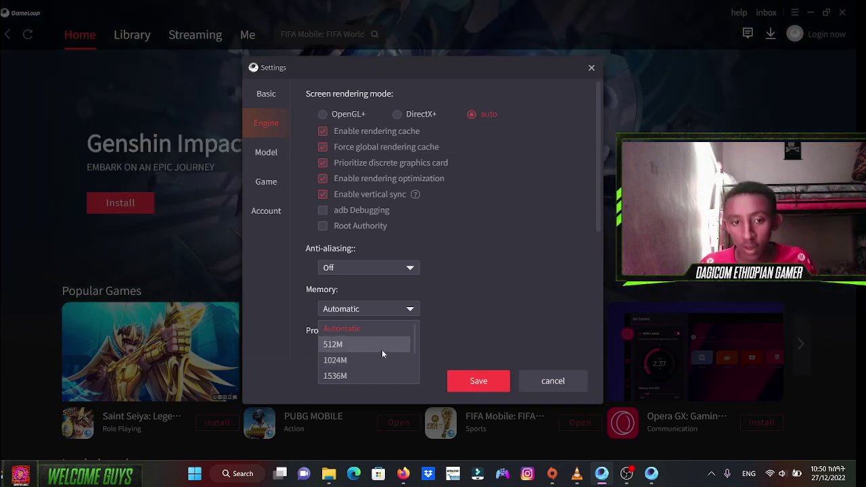
{"action": "scroll", "coordinate": [387, 347], "scroll_direction": "down", "scroll_amount": 3}
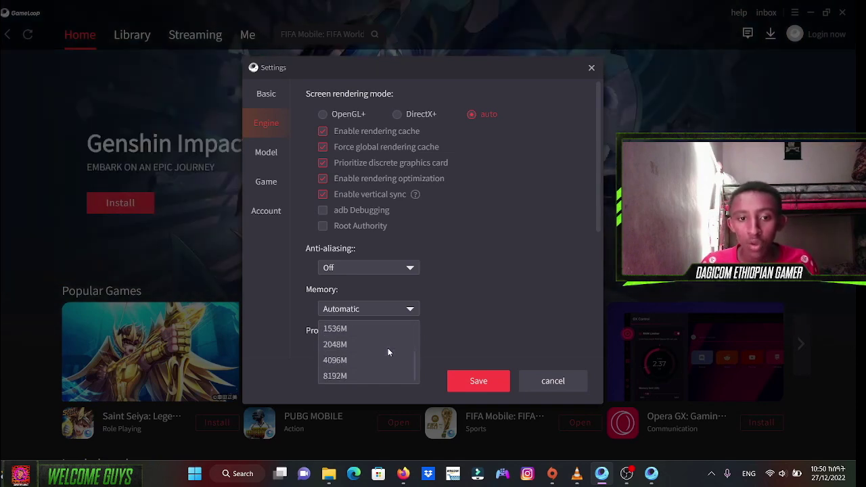
{"action": "left_click", "coordinate": [453, 345]}
{"action": "left_click", "coordinate": [409, 350]}
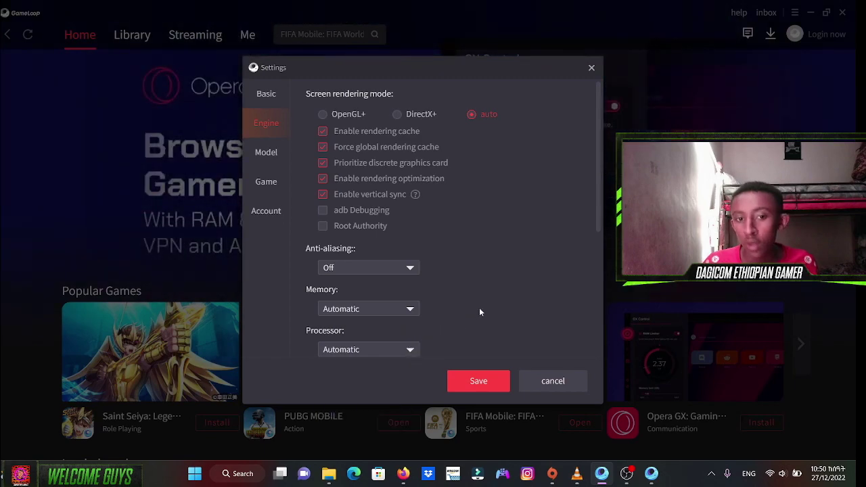
{"action": "left_click", "coordinate": [377, 351]}
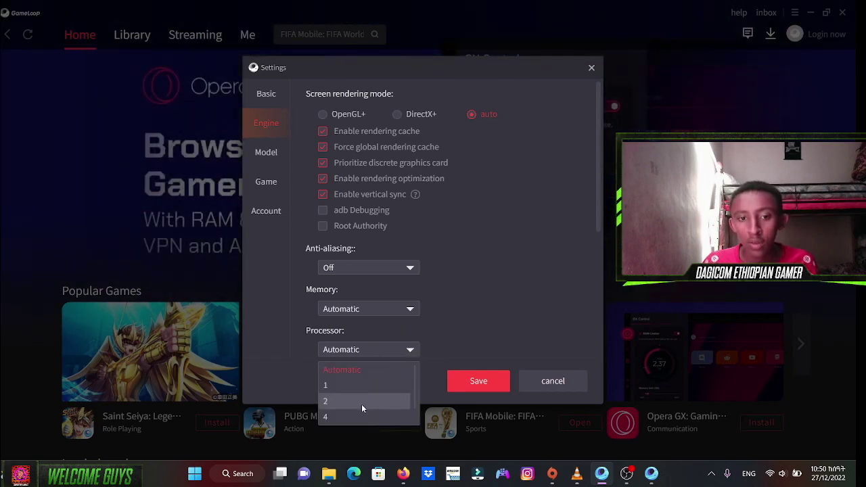
{"action": "scroll", "coordinate": [359, 408], "scroll_direction": "down", "scroll_amount": 1}
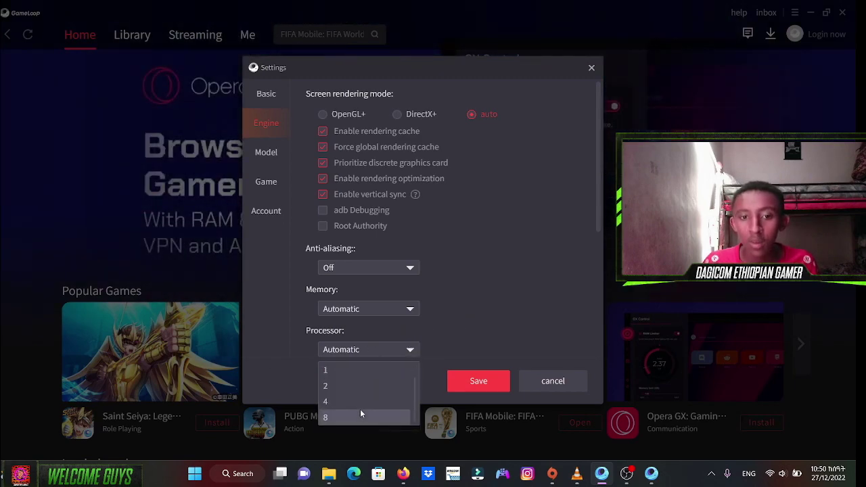
{"action": "scroll", "coordinate": [360, 409], "scroll_direction": "up", "scroll_amount": 1}
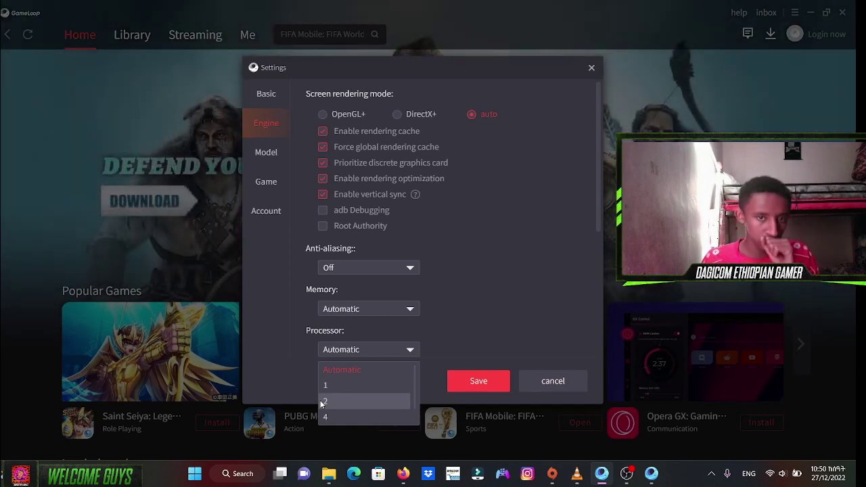
{"action": "scroll", "coordinate": [321, 402], "scroll_direction": "down", "scroll_amount": 1}
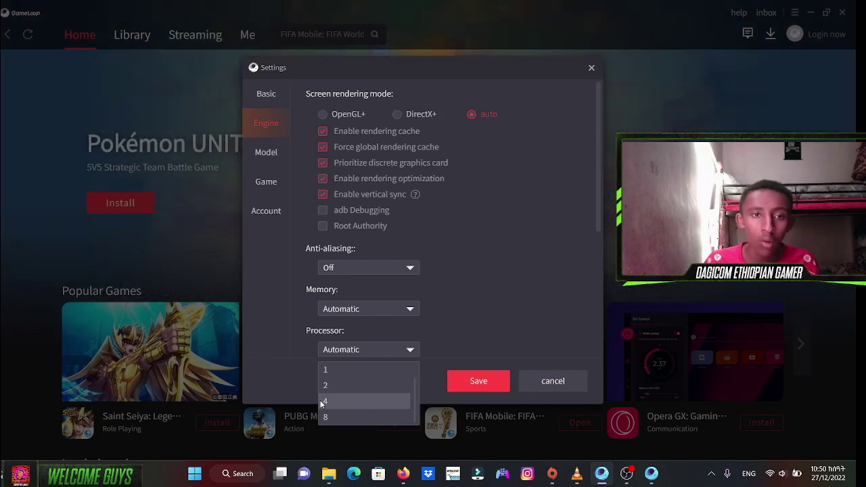
- Review the Model settings and keep the emulated phone as Asus ROG 2
{"action": "left_click", "coordinate": [322, 402]}
{"action": "left_click", "coordinate": [266, 154]}
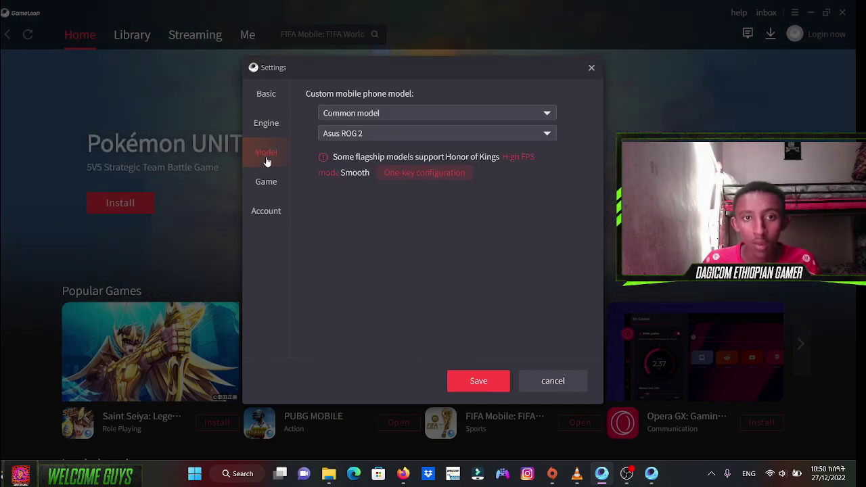
{"action": "left_click", "coordinate": [365, 133]}
{"action": "left_click", "coordinate": [311, 202]}
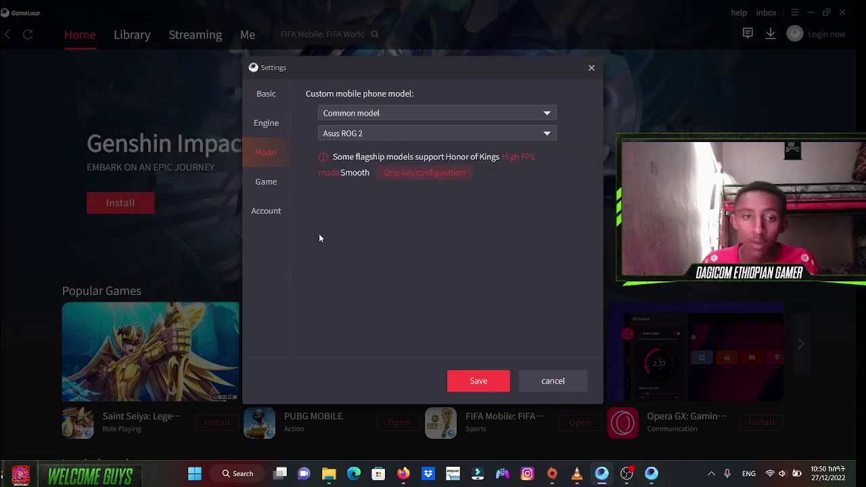
- Check PUBG's in-game Graphics settings, then show GameLoop's per-game settings section
{"action": "left_click", "coordinate": [651, 474]}
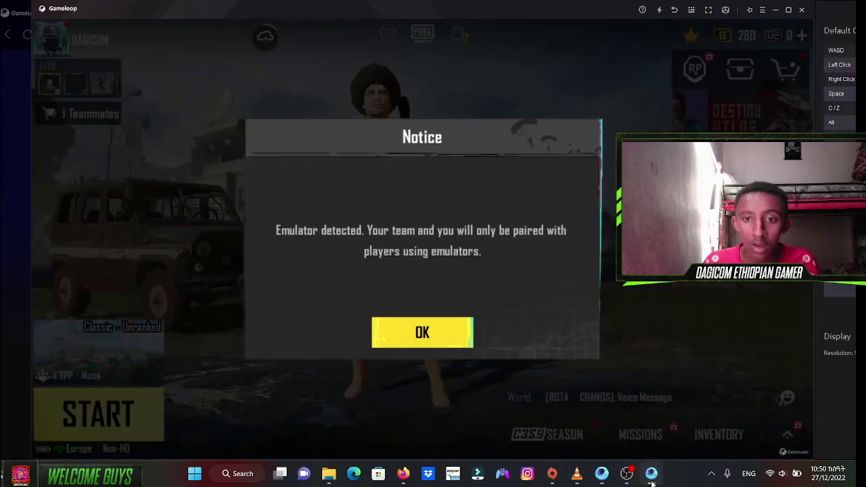
{"action": "left_click", "coordinate": [421, 336]}
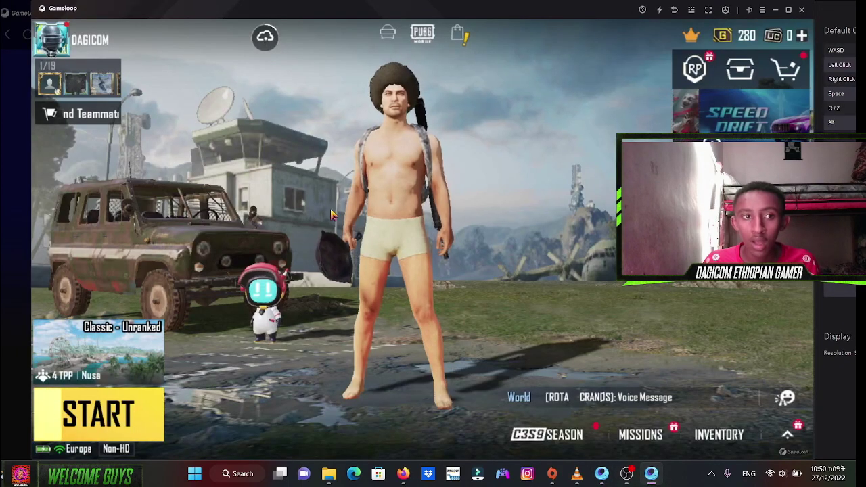
{"action": "left_click", "coordinate": [787, 433]}
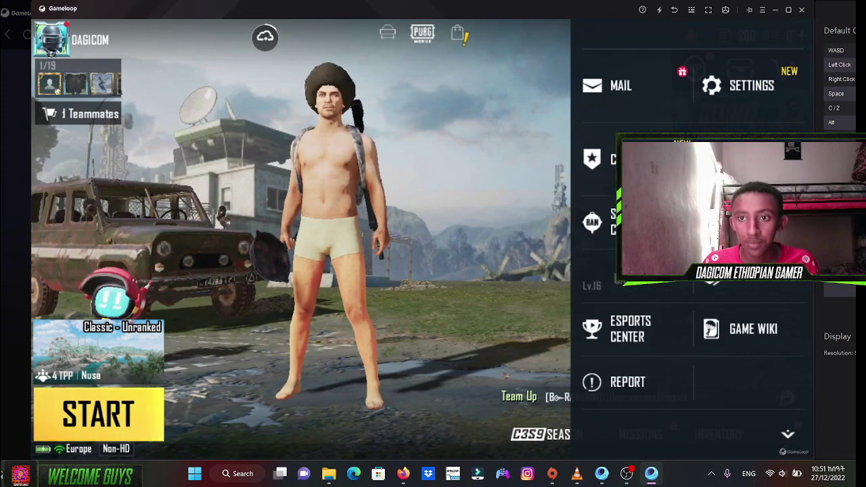
{"action": "left_click", "coordinate": [734, 86]}
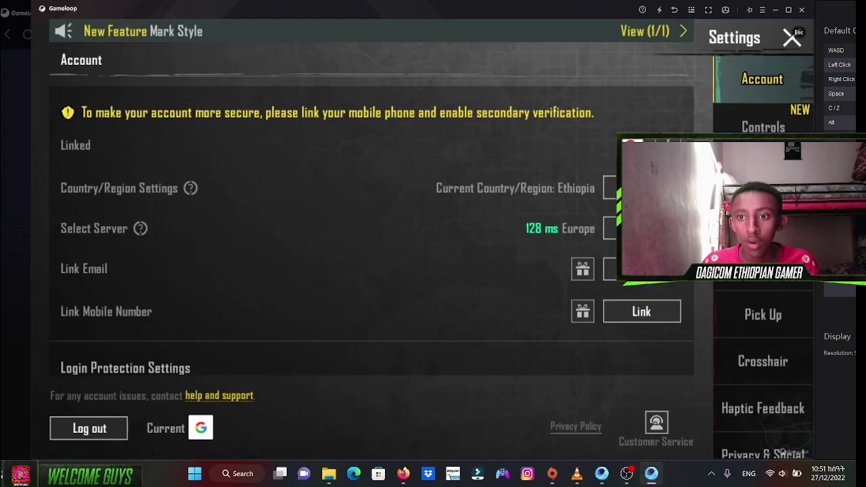
{"action": "left_click", "coordinate": [763, 170]}
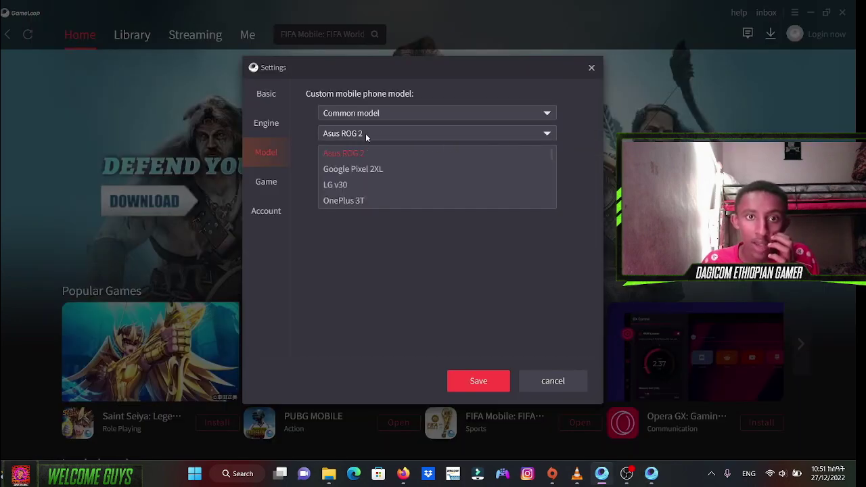
{"action": "left_click", "coordinate": [366, 133]}
{"action": "left_click", "coordinate": [271, 182]}
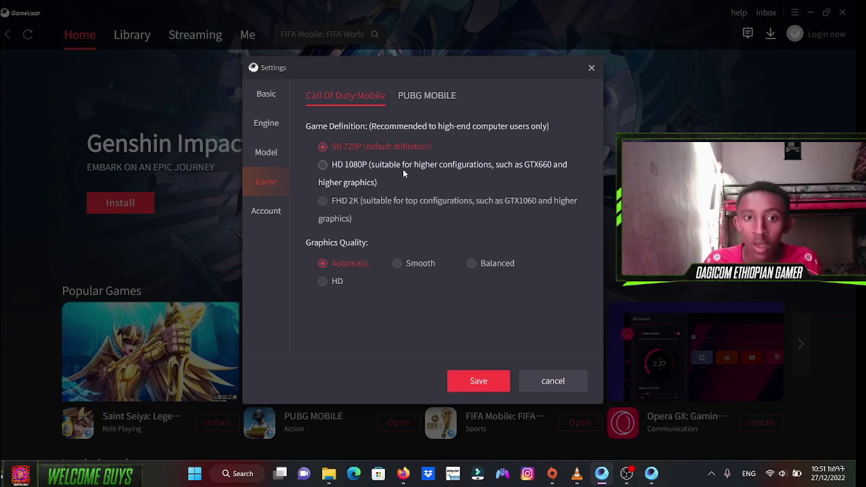
- Choose Smooth graphics, set PUBG MOBILE FPS back to Default, and save the game settings
{"action": "left_click", "coordinate": [408, 264]}
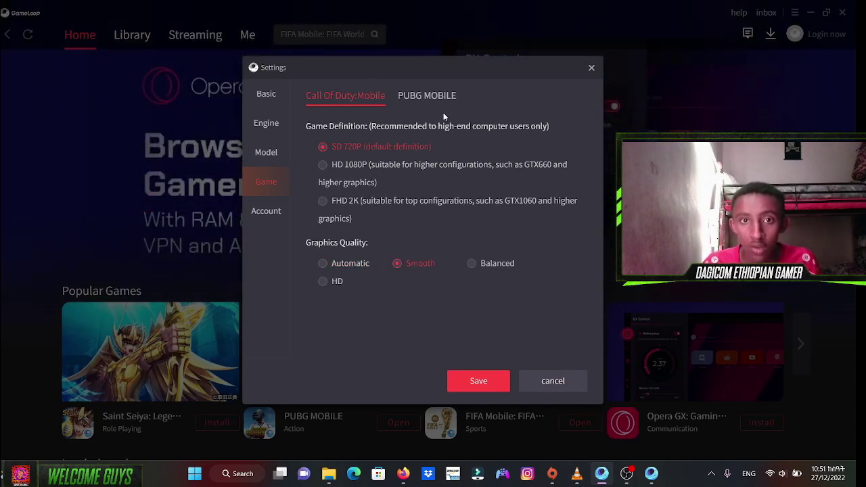
{"action": "left_click", "coordinate": [427, 98]}
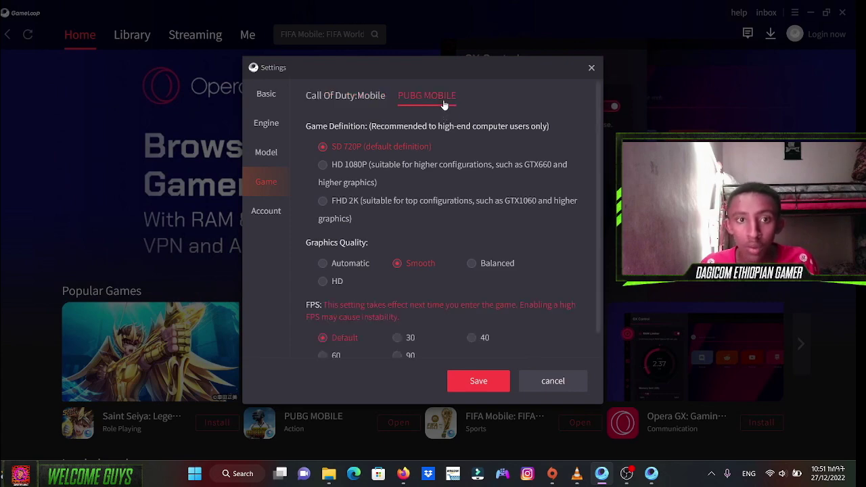
{"action": "scroll", "coordinate": [393, 203], "scroll_direction": "down", "scroll_amount": 1}
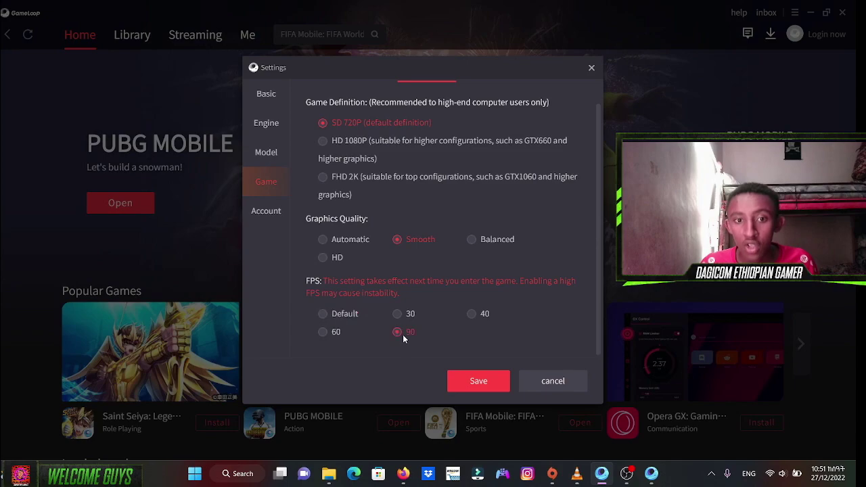
{"action": "left_click", "coordinate": [398, 314]}
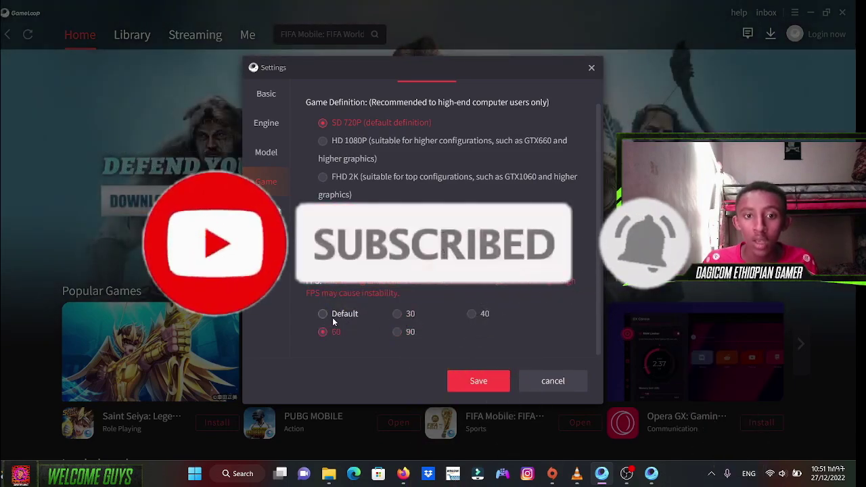
{"action": "left_click", "coordinate": [323, 314]}
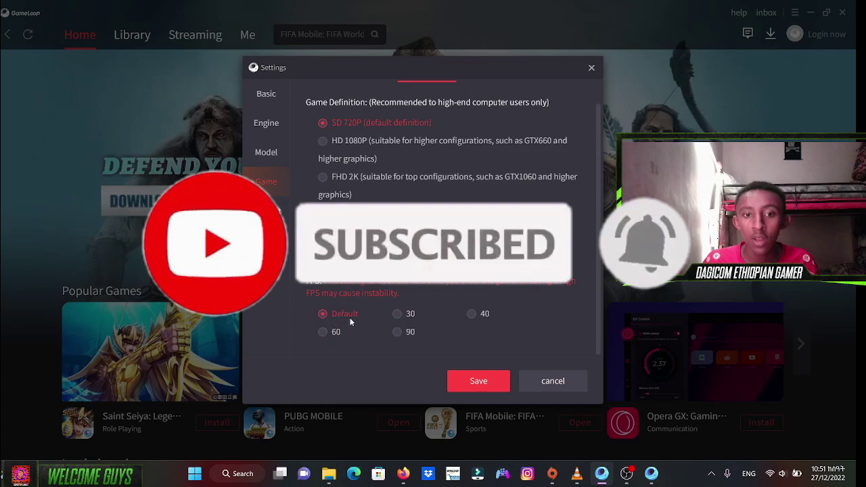
{"action": "left_click", "coordinate": [492, 382]}
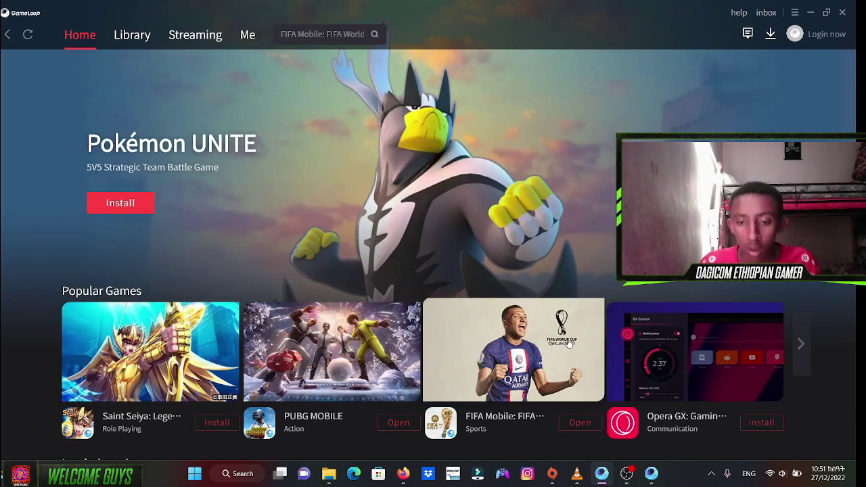
{"action": "scroll", "coordinate": [237, 94], "scroll_direction": "down", "scroll_amount": 5}
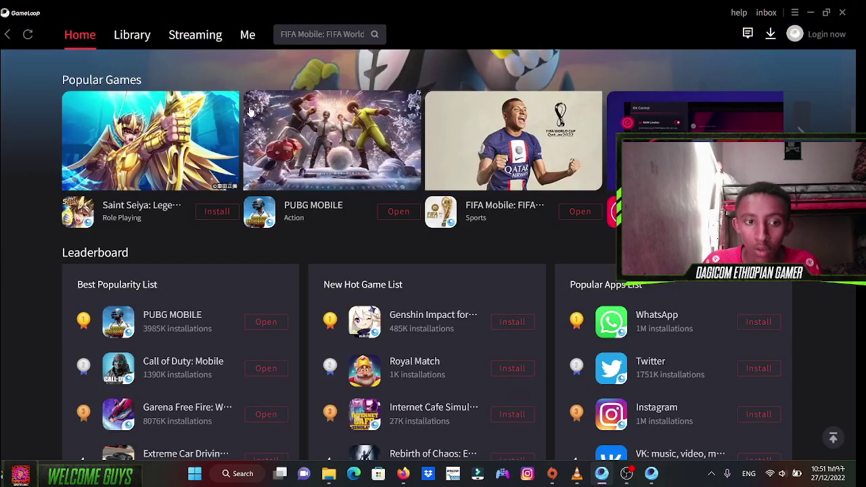
{"action": "scroll", "coordinate": [406, 271], "scroll_direction": "down", "scroll_amount": 5}
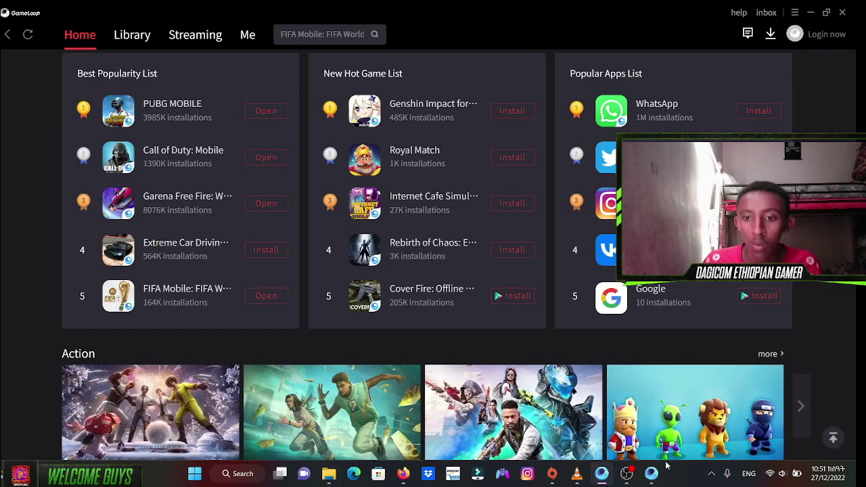
{"action": "scroll", "coordinate": [667, 452], "scroll_direction": "down", "scroll_amount": 3}
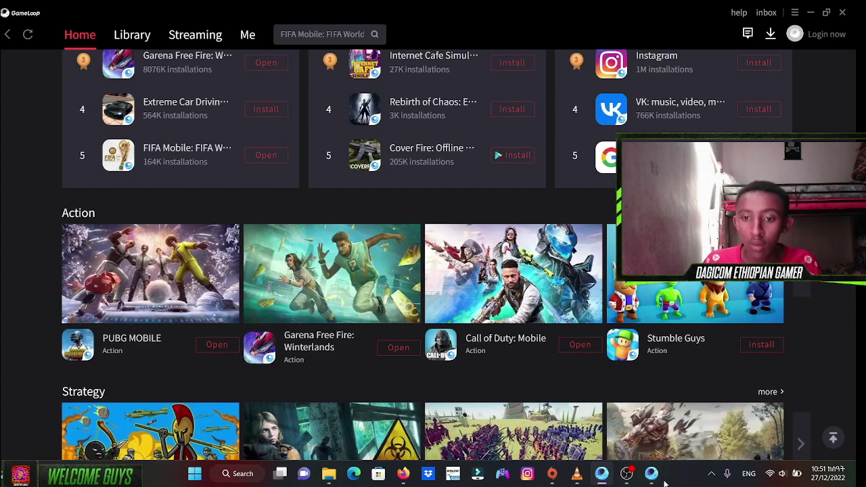
- Set combat frame rate to 90 fps and lobby to Smooth graphics with High frame rate
{"action": "left_click", "coordinate": [651, 474]}
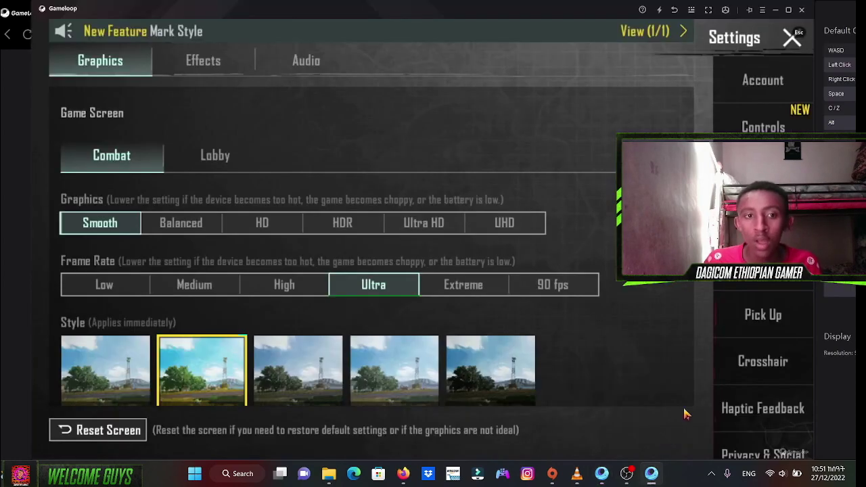
{"action": "left_click", "coordinate": [555, 286]}
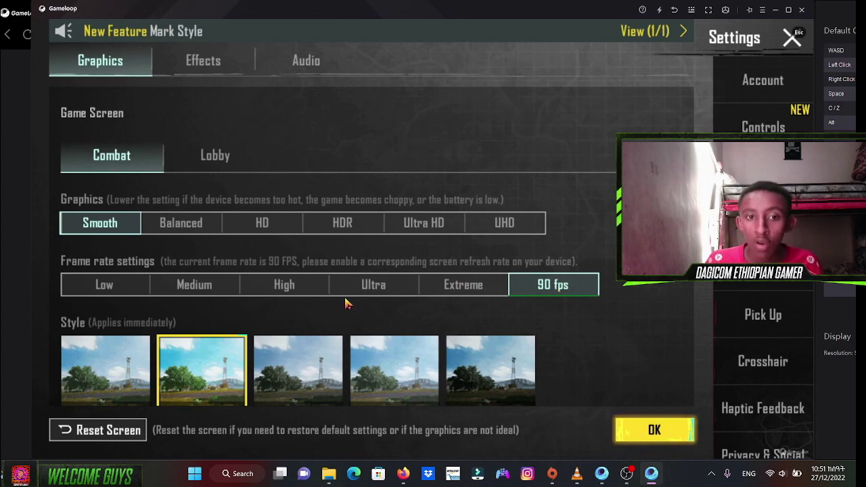
{"action": "left_click", "coordinate": [296, 291]}
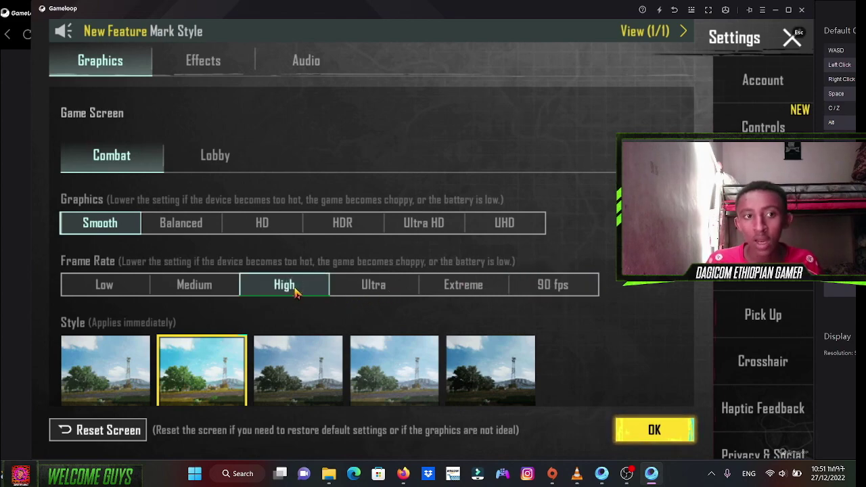
{"action": "scroll", "coordinate": [217, 240], "scroll_direction": "down", "scroll_amount": 8}
{"action": "scroll", "coordinate": [202, 270], "scroll_direction": "up", "scroll_amount": 4}
{"action": "scroll", "coordinate": [184, 338], "scroll_direction": "up", "scroll_amount": 4}
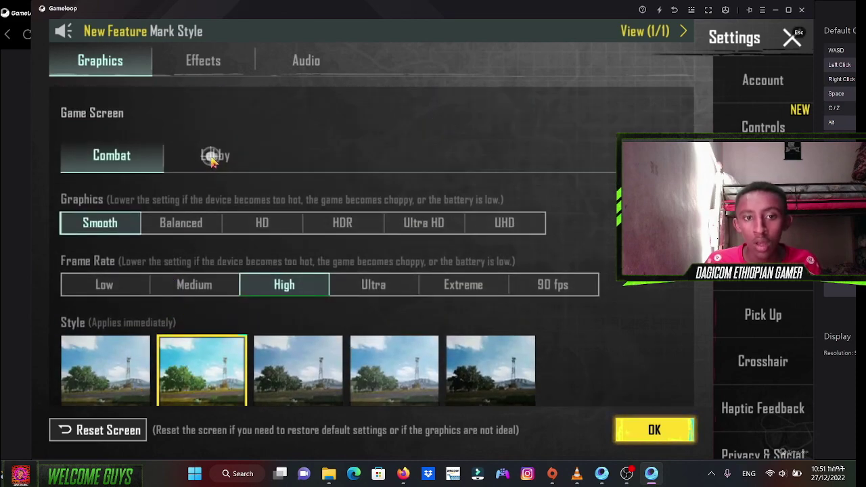
{"action": "left_click", "coordinate": [211, 159]}
{"action": "left_click", "coordinate": [109, 223]}
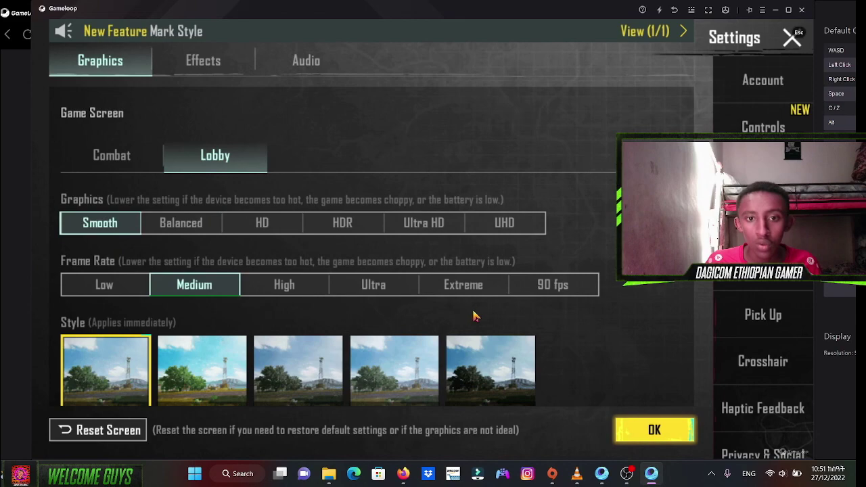
{"action": "left_click", "coordinate": [284, 284]}
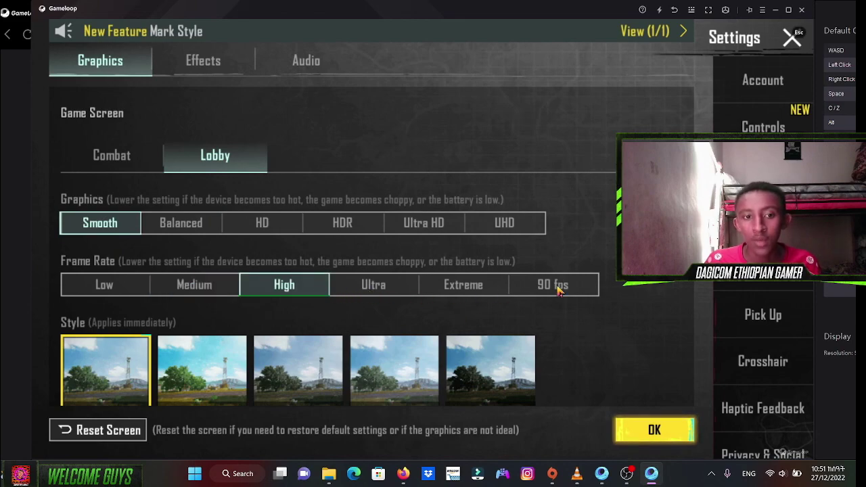
{"action": "scroll", "coordinate": [555, 304], "scroll_direction": "down", "scroll_amount": 5}
{"action": "scroll", "coordinate": [554, 307], "scroll_direction": "down", "scroll_amount": 3}
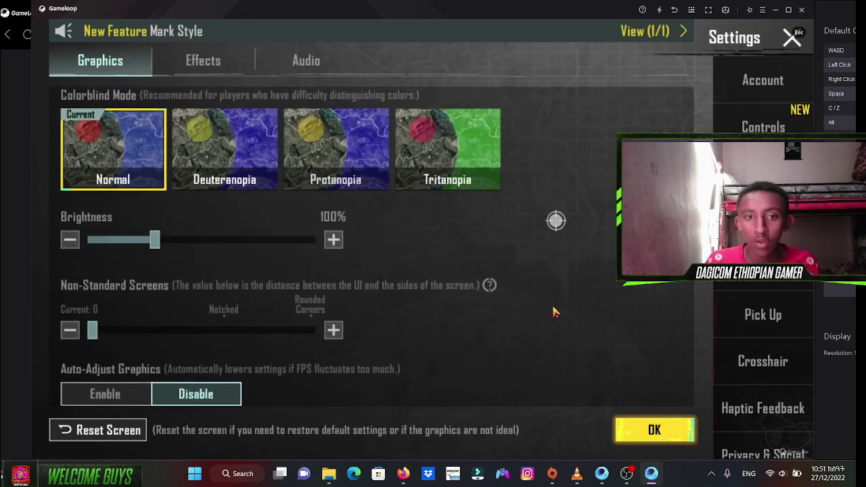
{"action": "scroll", "coordinate": [555, 308], "scroll_direction": "up", "scroll_amount": 8}
{"action": "scroll", "coordinate": [526, 305], "scroll_direction": "down", "scroll_amount": 3}
{"action": "scroll", "coordinate": [527, 305], "scroll_direction": "up", "scroll_amount": 6}
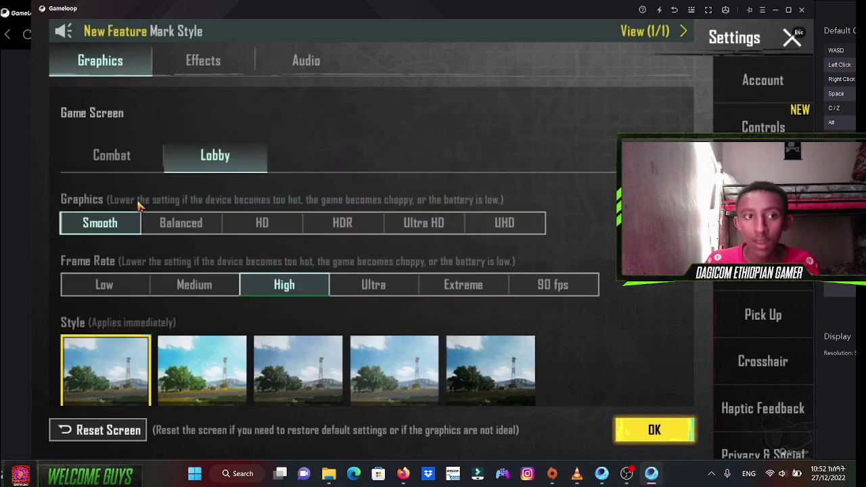
- Reselect 90 fps for combat, apply the settings, and close Settings to the lobby
{"action": "left_click", "coordinate": [128, 162]}
{"action": "left_click", "coordinate": [553, 284]}
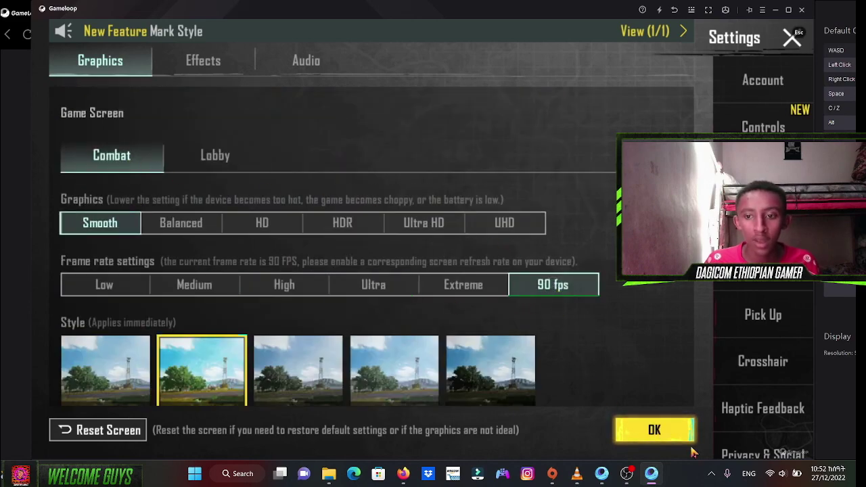
{"action": "left_click", "coordinate": [779, 473]}
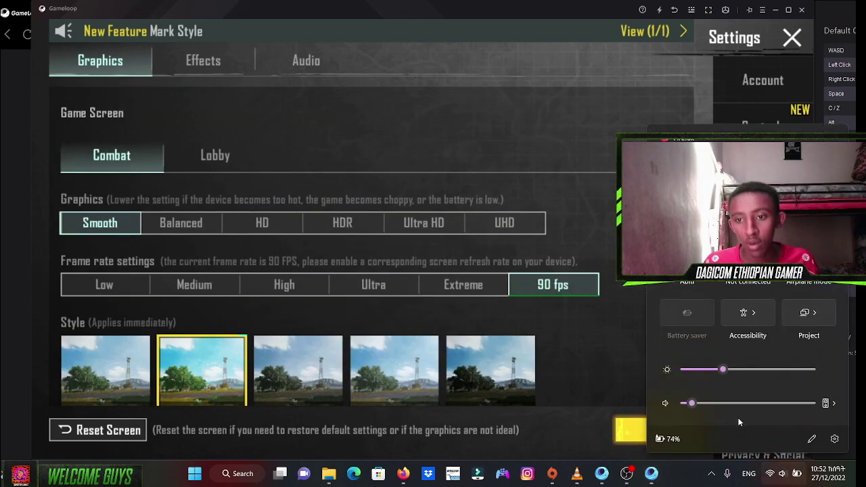
{"action": "left_click", "coordinate": [635, 433]}
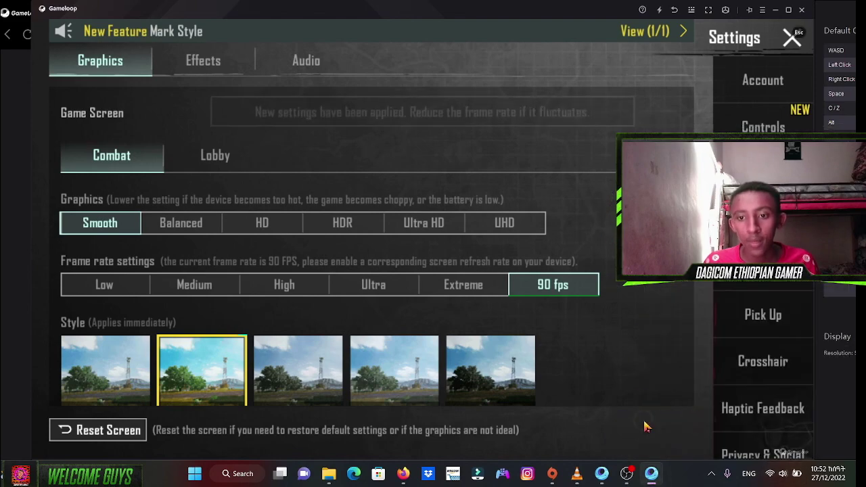
{"action": "left_click", "coordinate": [790, 39]}
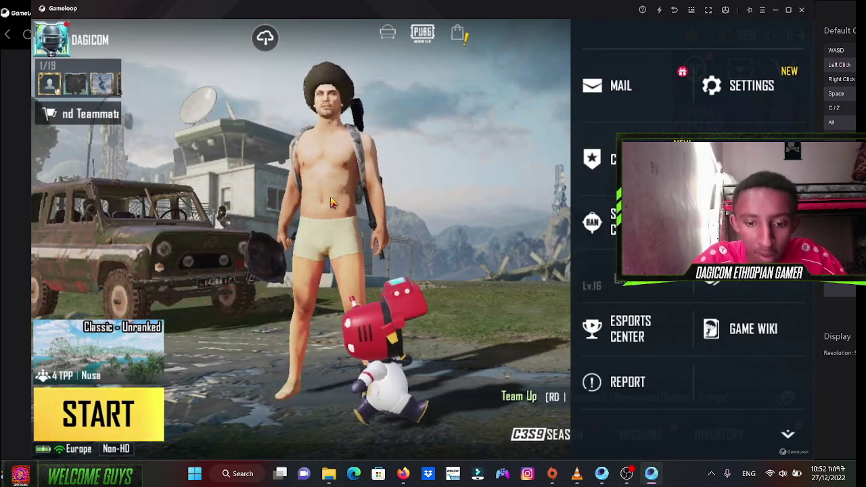
- Go full screen, close the side menu, start Classic matchmaking, and view the player profile
{"action": "key", "text": "F11"}
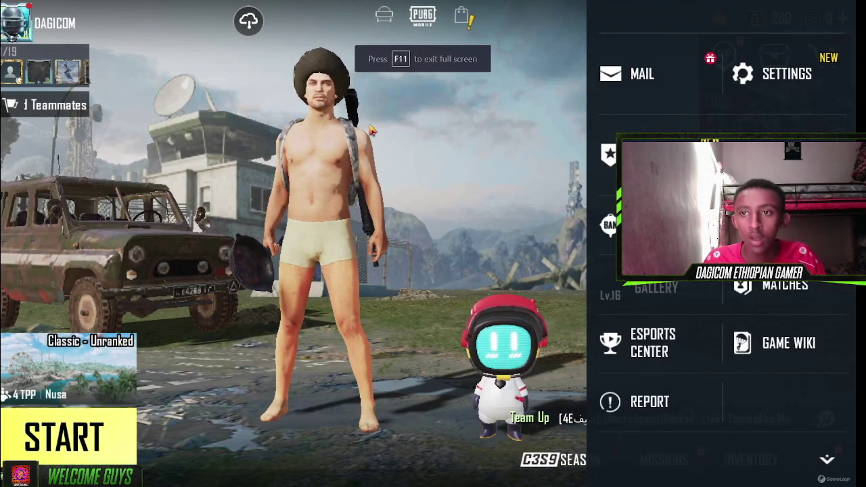
{"action": "left_click", "coordinate": [476, 100]}
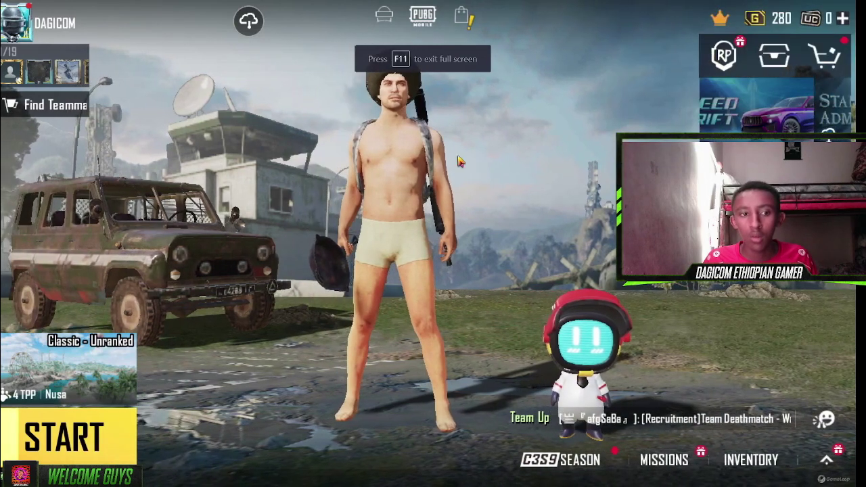
{"action": "left_click", "coordinate": [88, 452]}
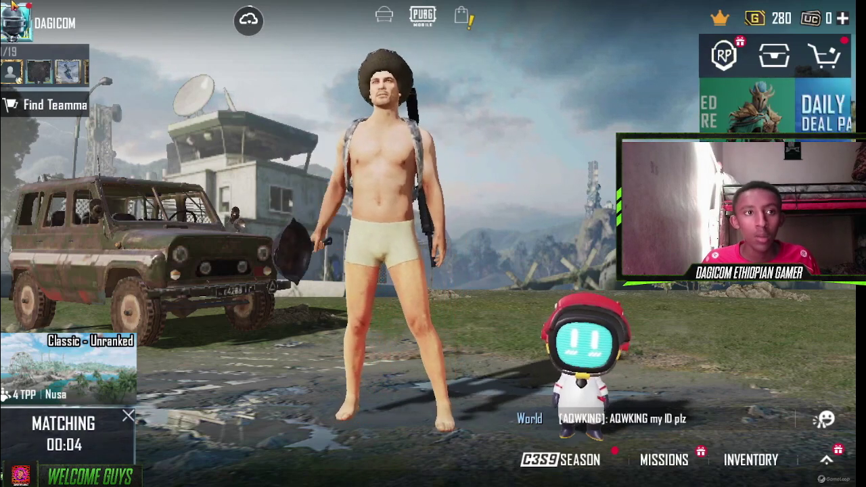
{"action": "left_click", "coordinate": [17, 23]}
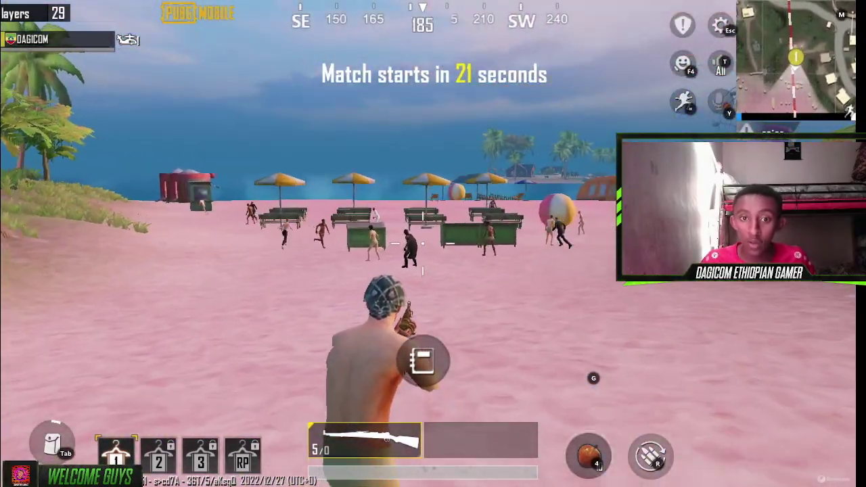
- Fire and aim the rifle in the waiting area, then pan the plane camera over the island
{"action": "left_click", "coordinate": [422, 244]}
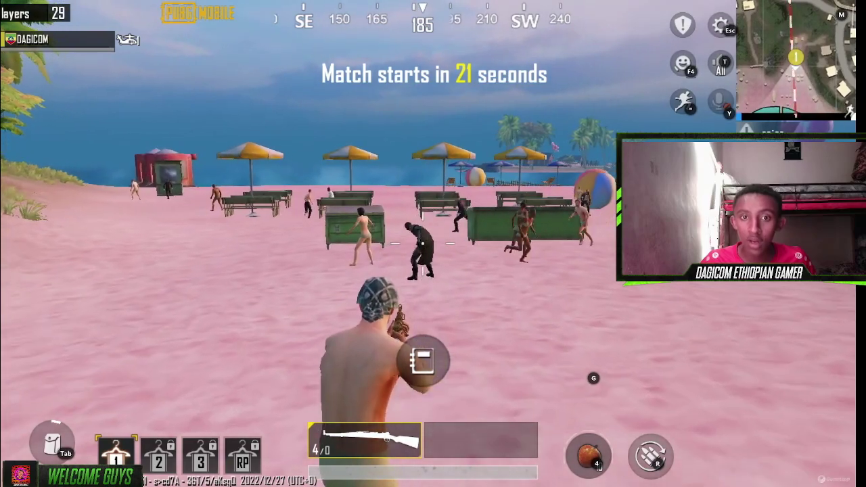
{"action": "left_click", "coordinate": [422, 244]}
{"action": "left_click", "coordinate": [422, 243]}
{"action": "right_click", "coordinate": [422, 243]}
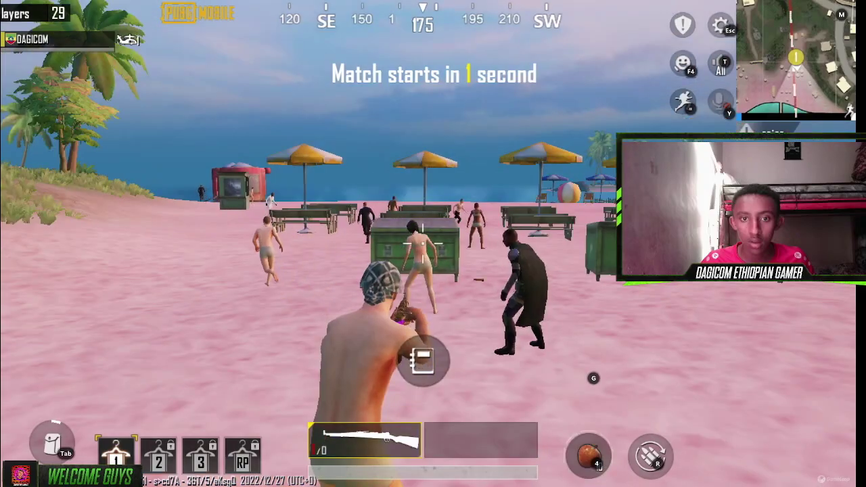
{"action": "right_click", "coordinate": [422, 244]}
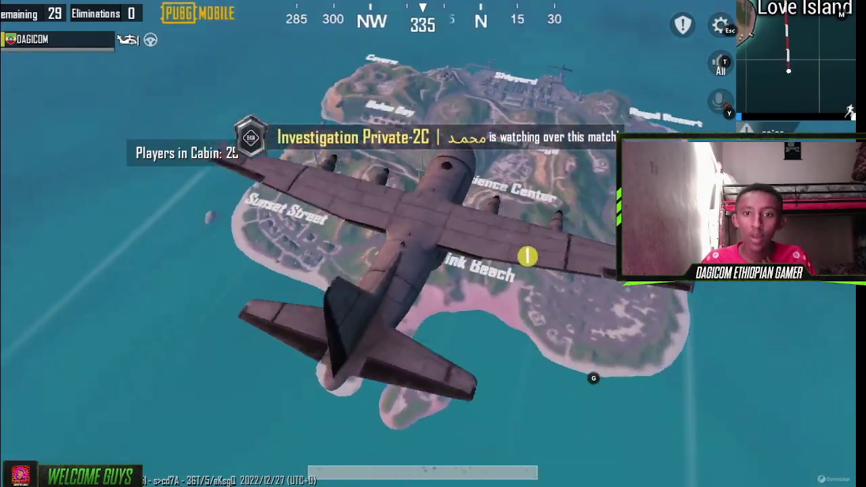
{"action": "left_click_drag", "start_coordinate": [433, 271], "coordinate": [338, 271]}
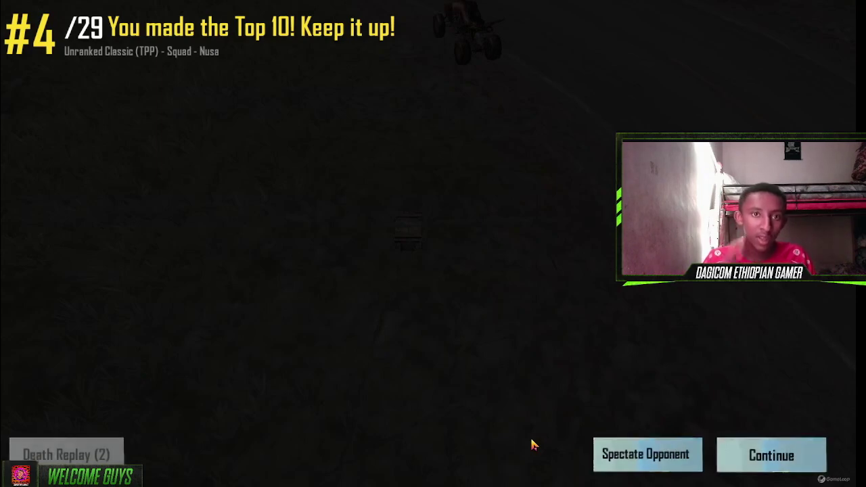
- Pass the 3-elimination MVP results and reward screens, then return to the lobby
{"action": "left_click", "coordinate": [741, 464]}
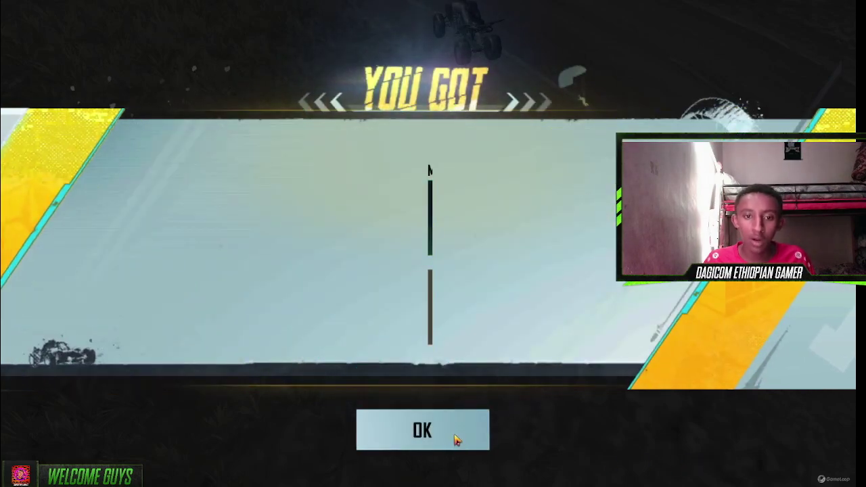
{"action": "left_click", "coordinate": [422, 428]}
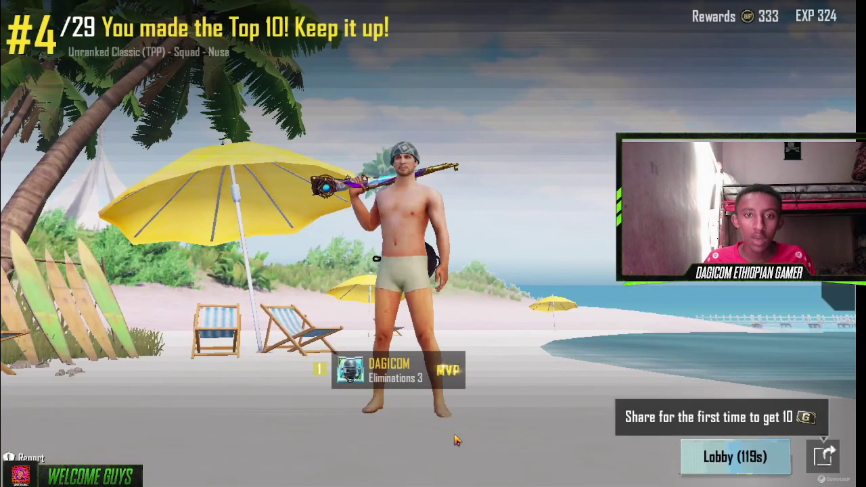
{"action": "left_click", "coordinate": [760, 460]}
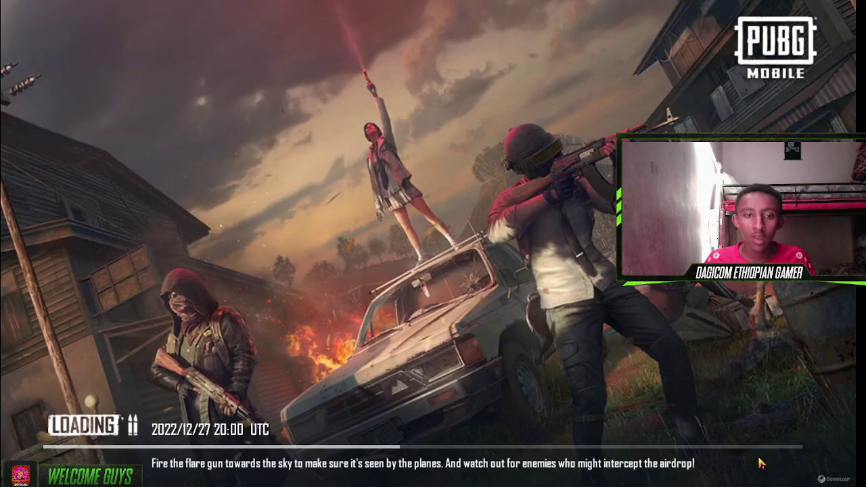